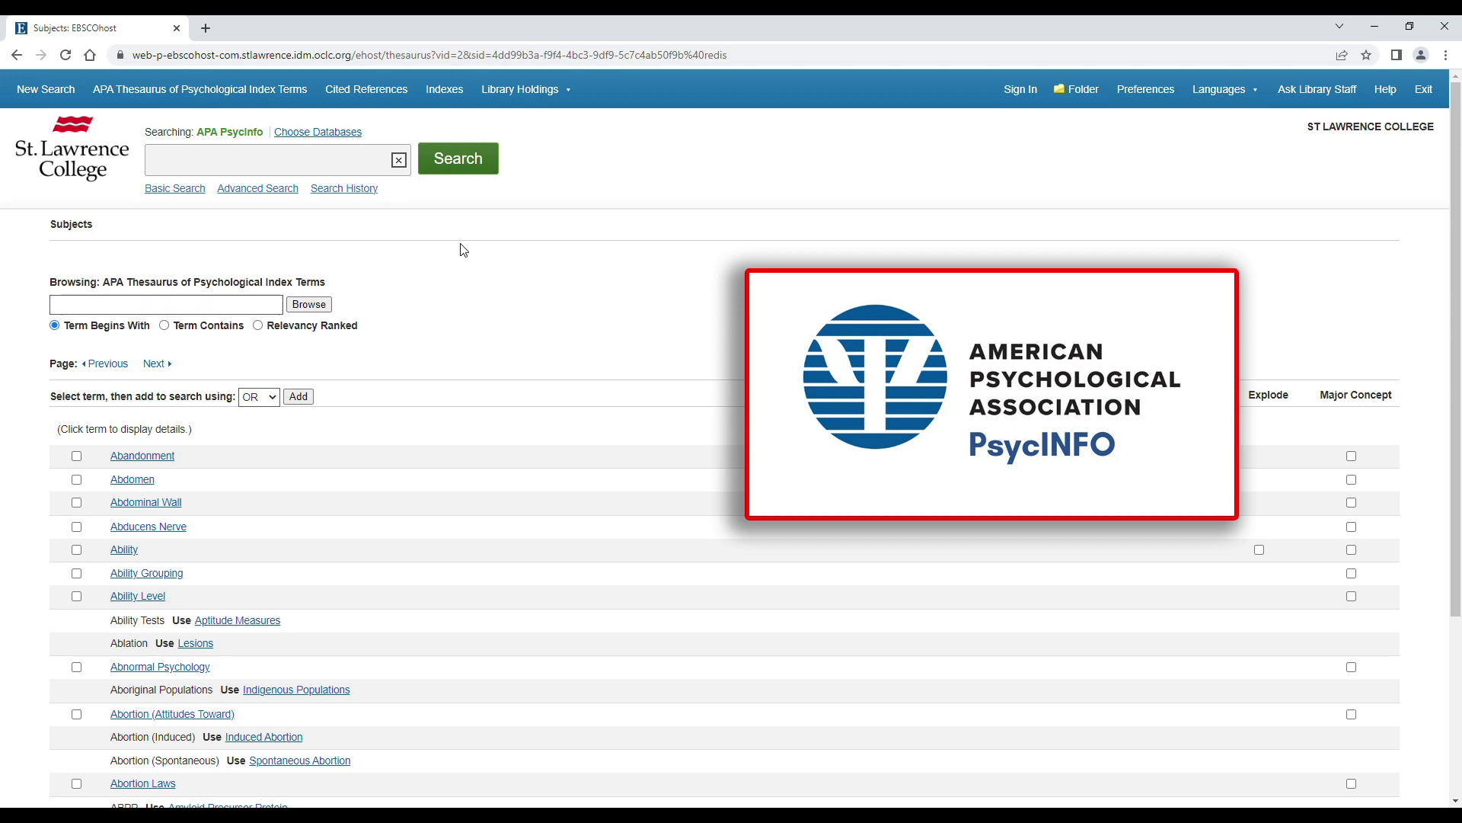
Step: Find MEDLINE in the St. Lawrence College Libraries A-Z list and open it in EBSCOhost
click(1257, 417)
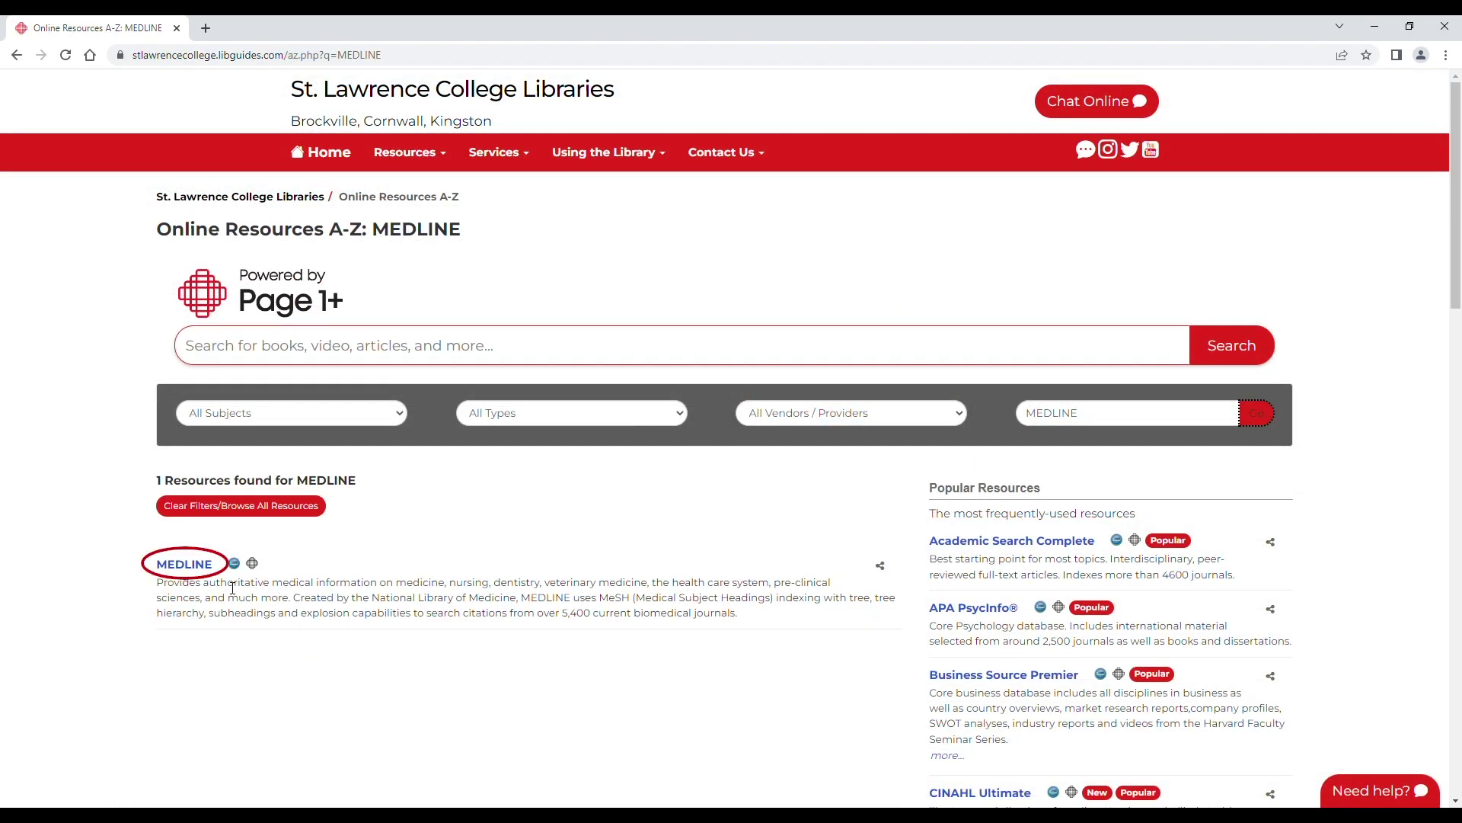
click(185, 568)
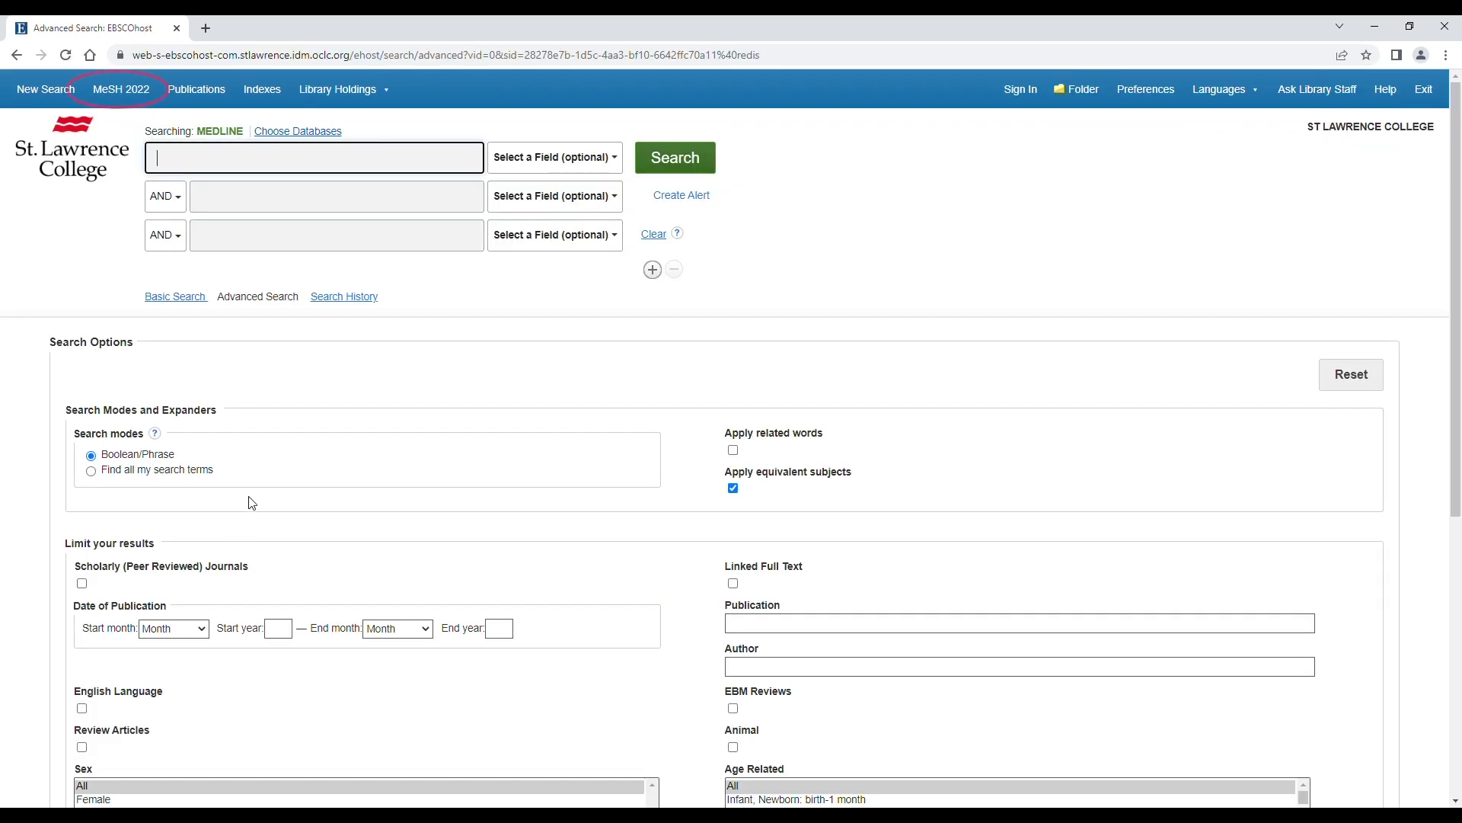
Step: Look up 'birth' in the MeSH 2022 thesaurus and add the Parturition heading
click(131, 89)
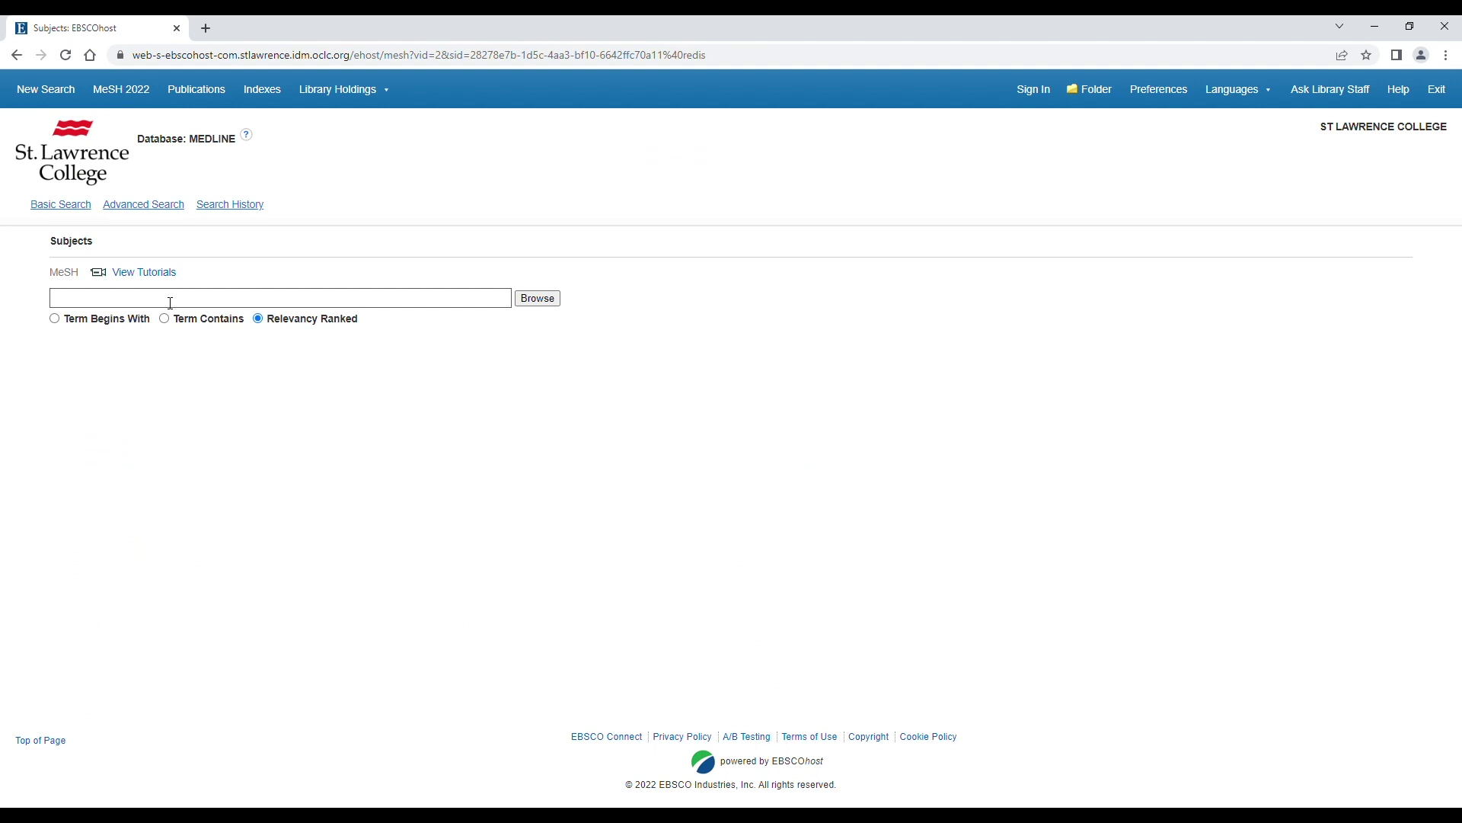
click(171, 304)
text(bi)
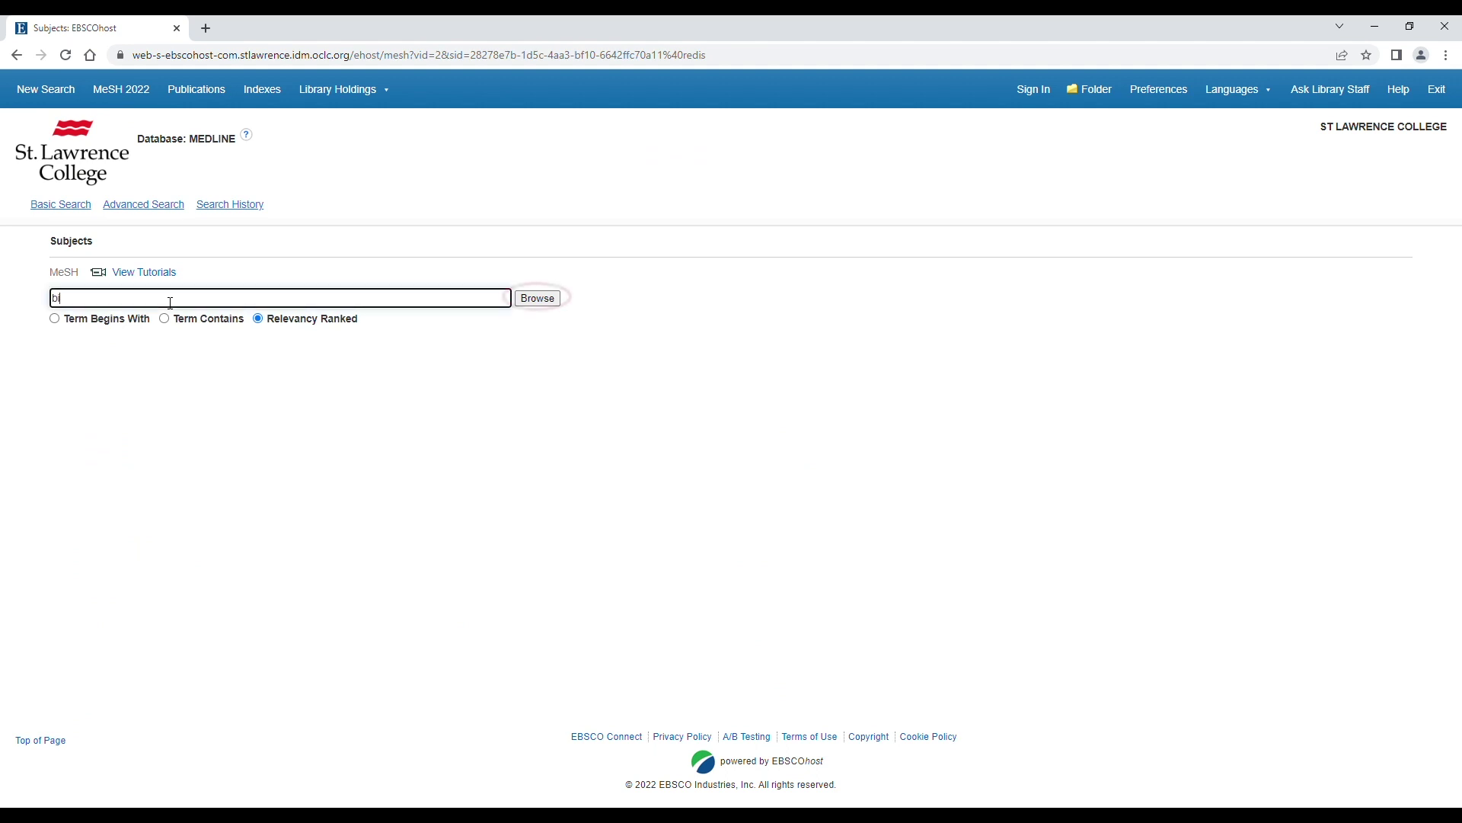
text(rth)
click(537, 299)
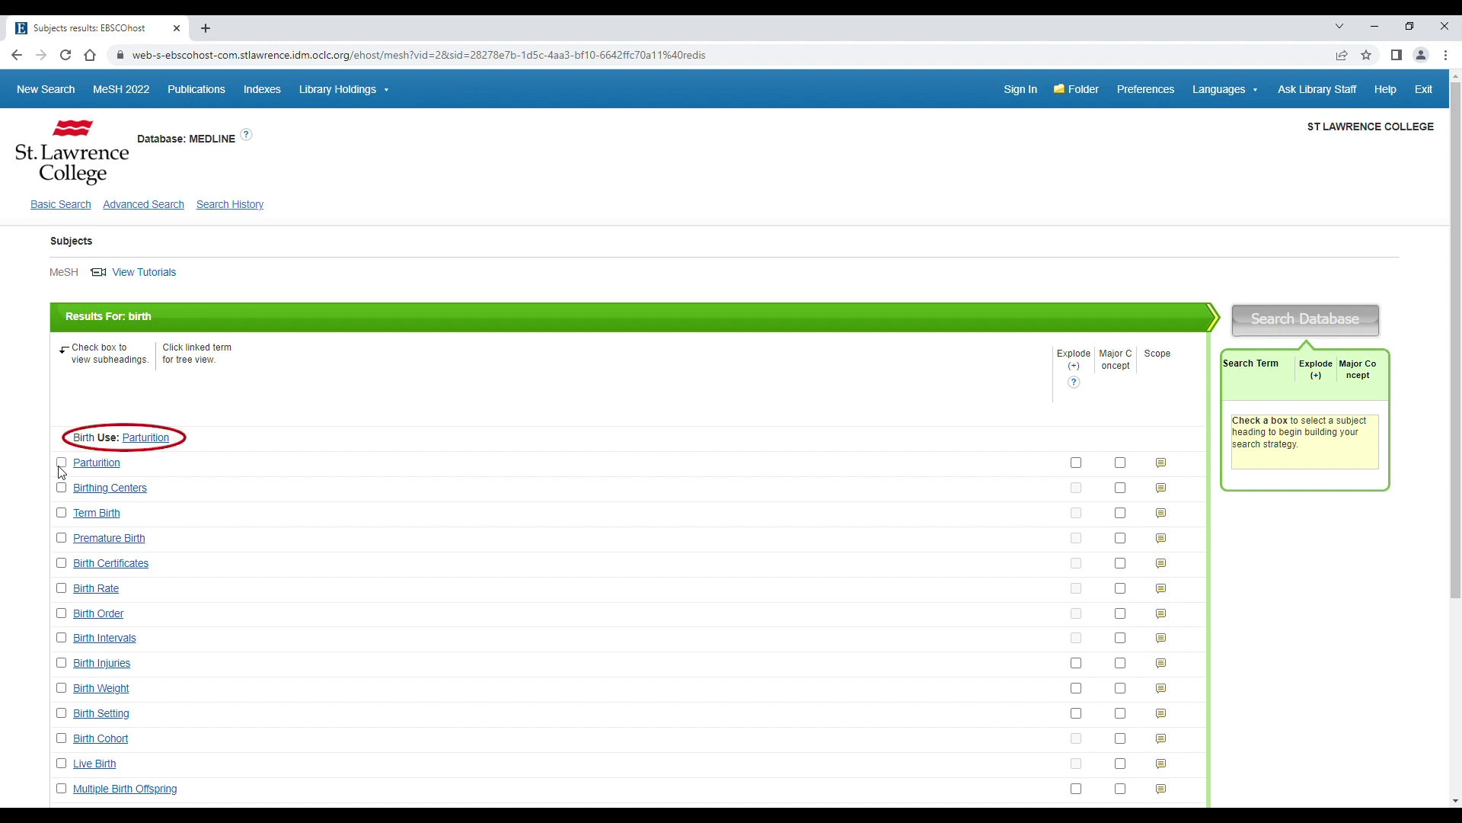
click(61, 463)
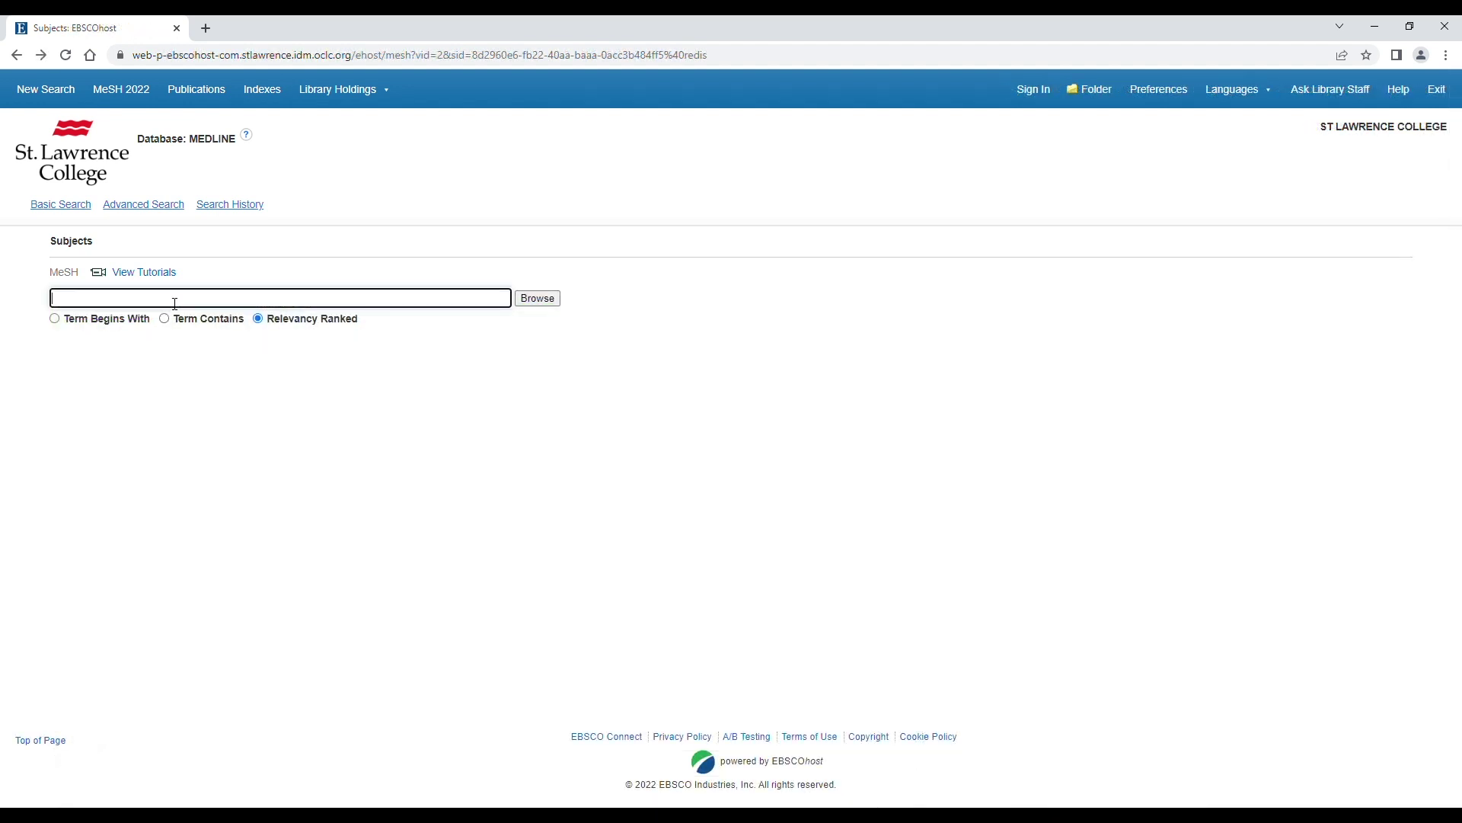
text(scalpel)
Step: Browse 'scalpel' in MeSH and add 'scalpel' as a keyword search term
click(534, 299)
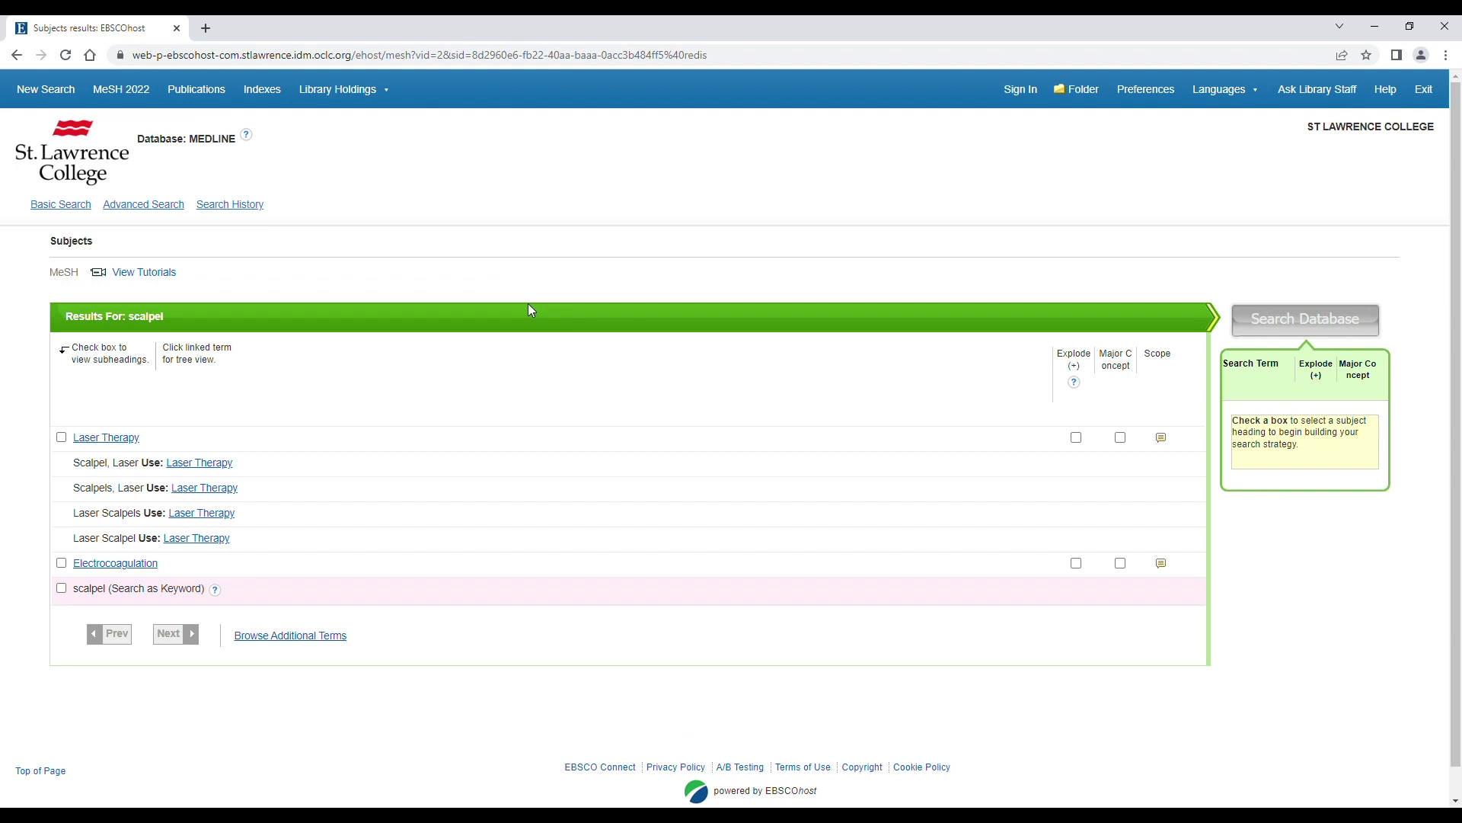
click(62, 589)
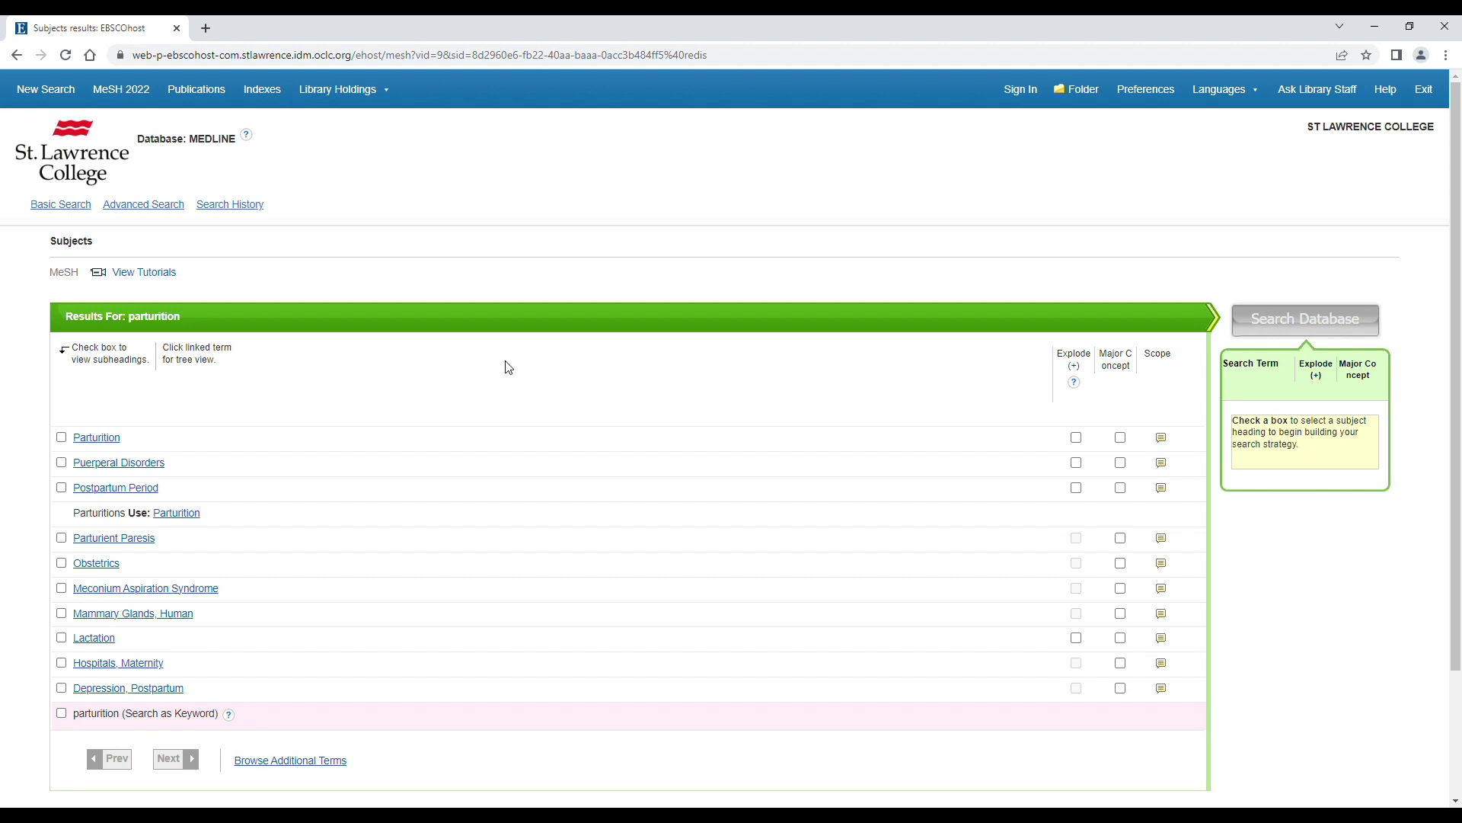
click(1162, 439)
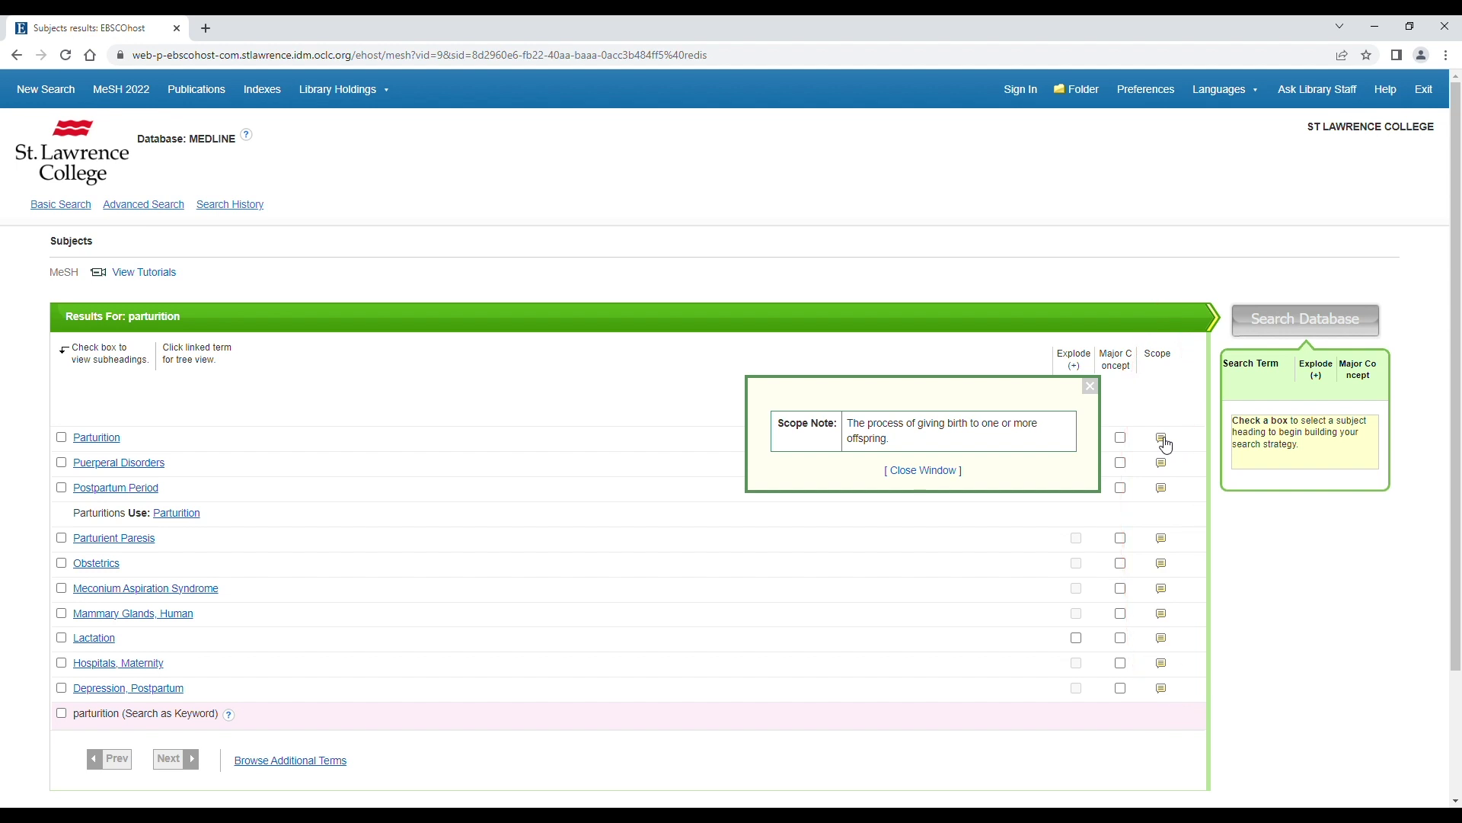
click(930, 470)
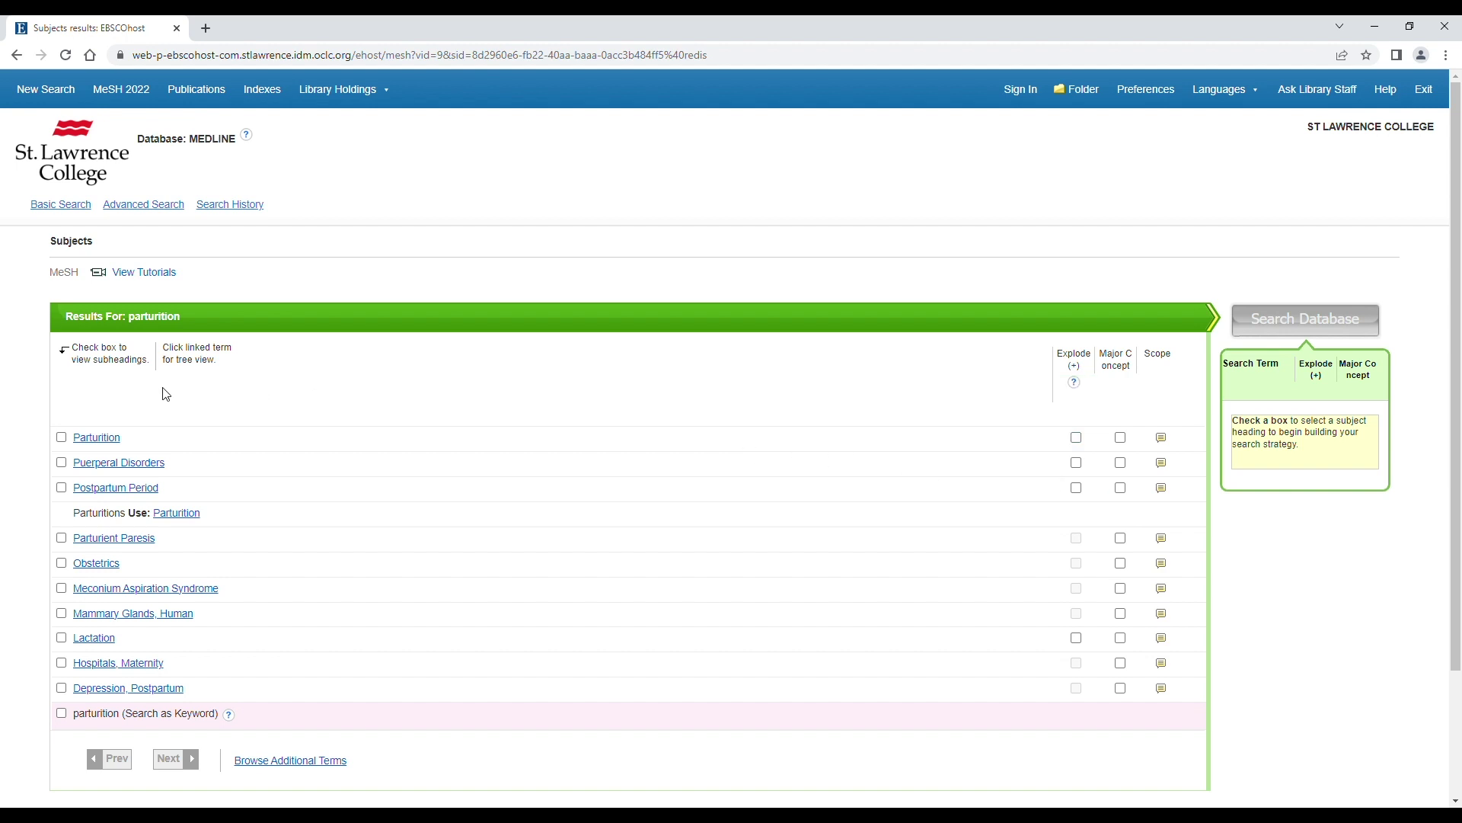
Step: Add Parturition to the strategy, then return to Browse Additional Terms with it kept
click(62, 437)
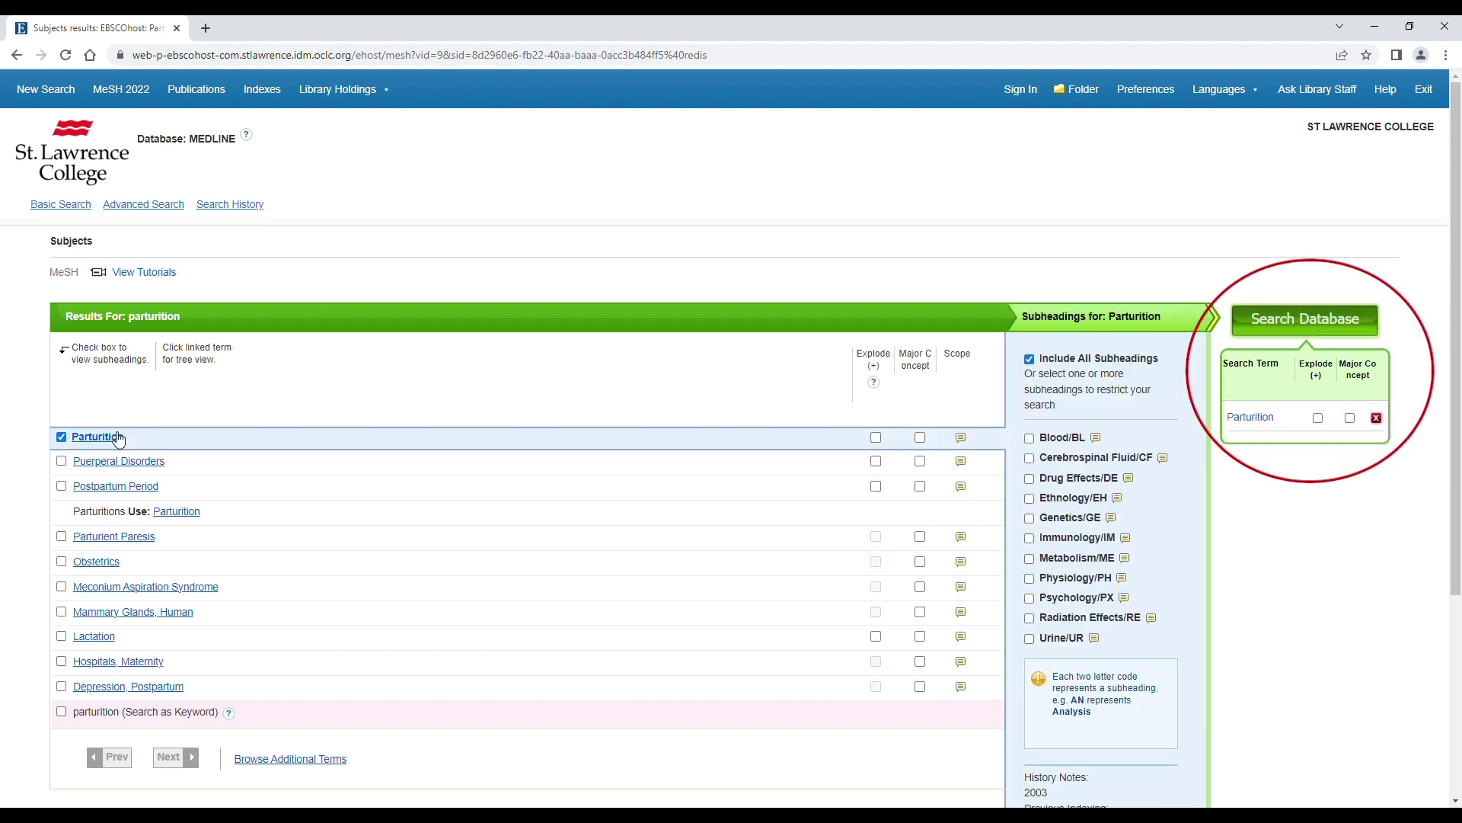
click(1281, 321)
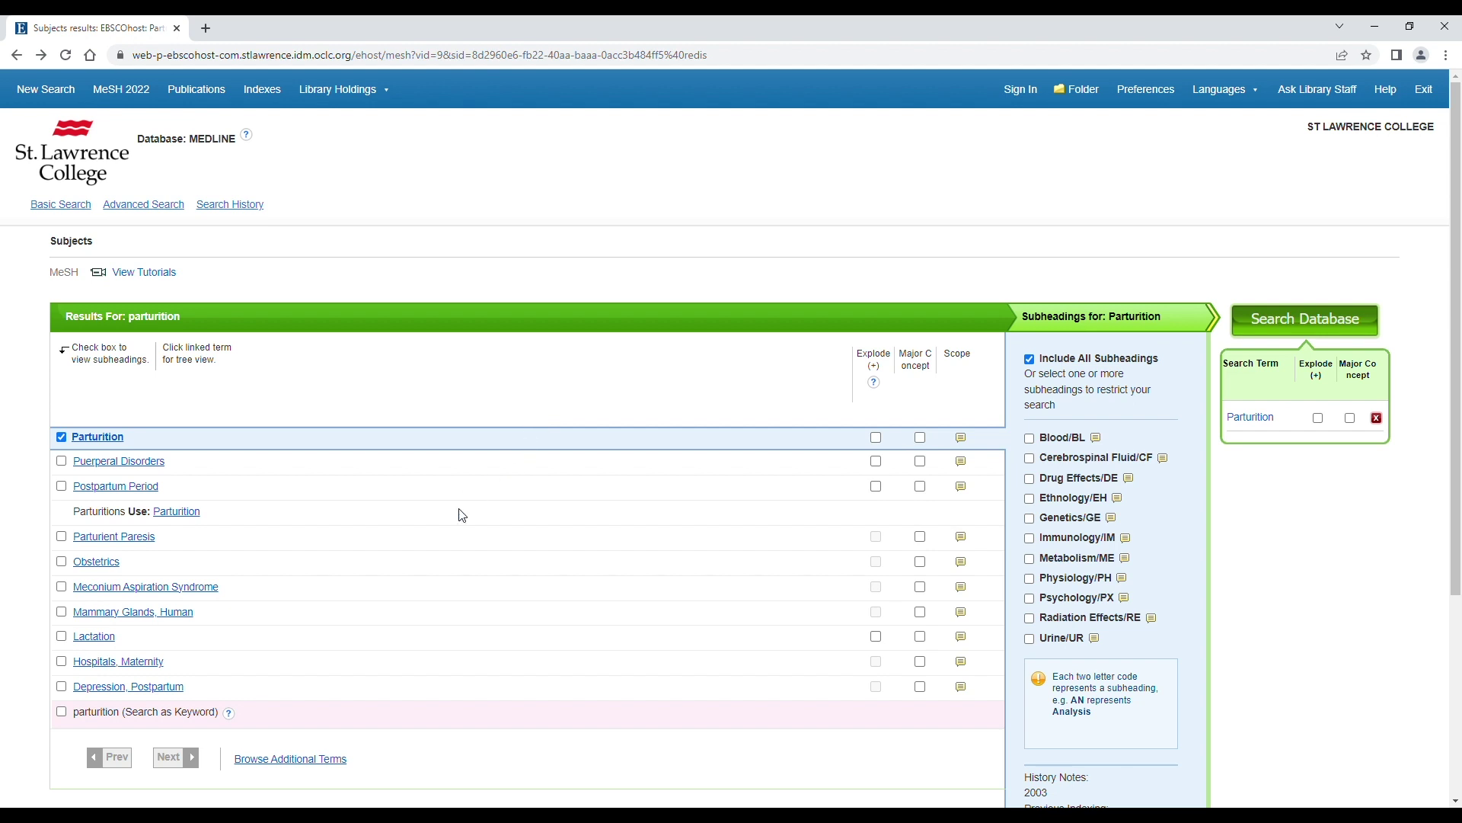
click(303, 762)
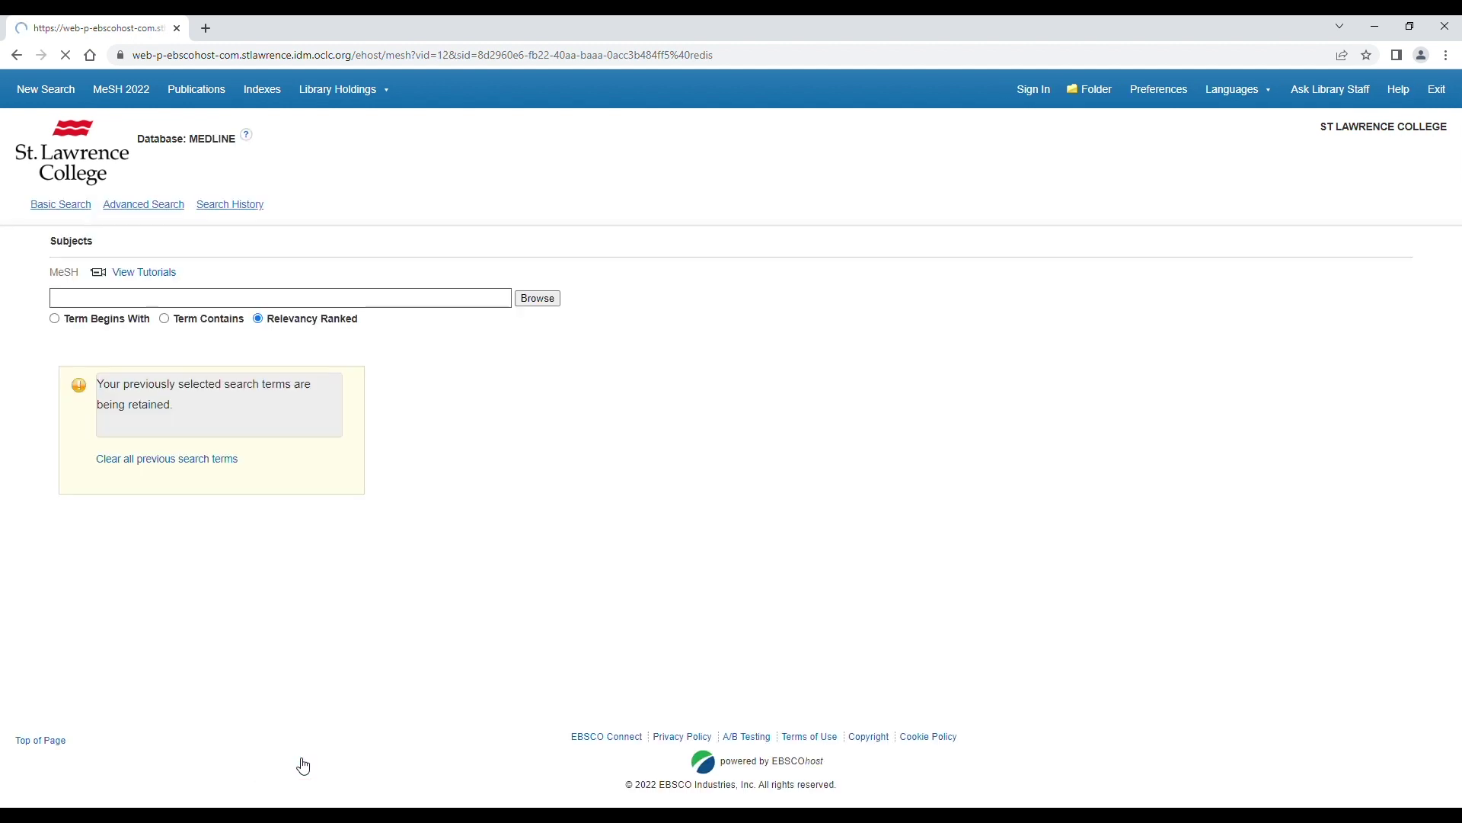
Step: Browse 'pain management' in MeSH and add the Pain Management heading
click(92, 303)
text(ain ma)
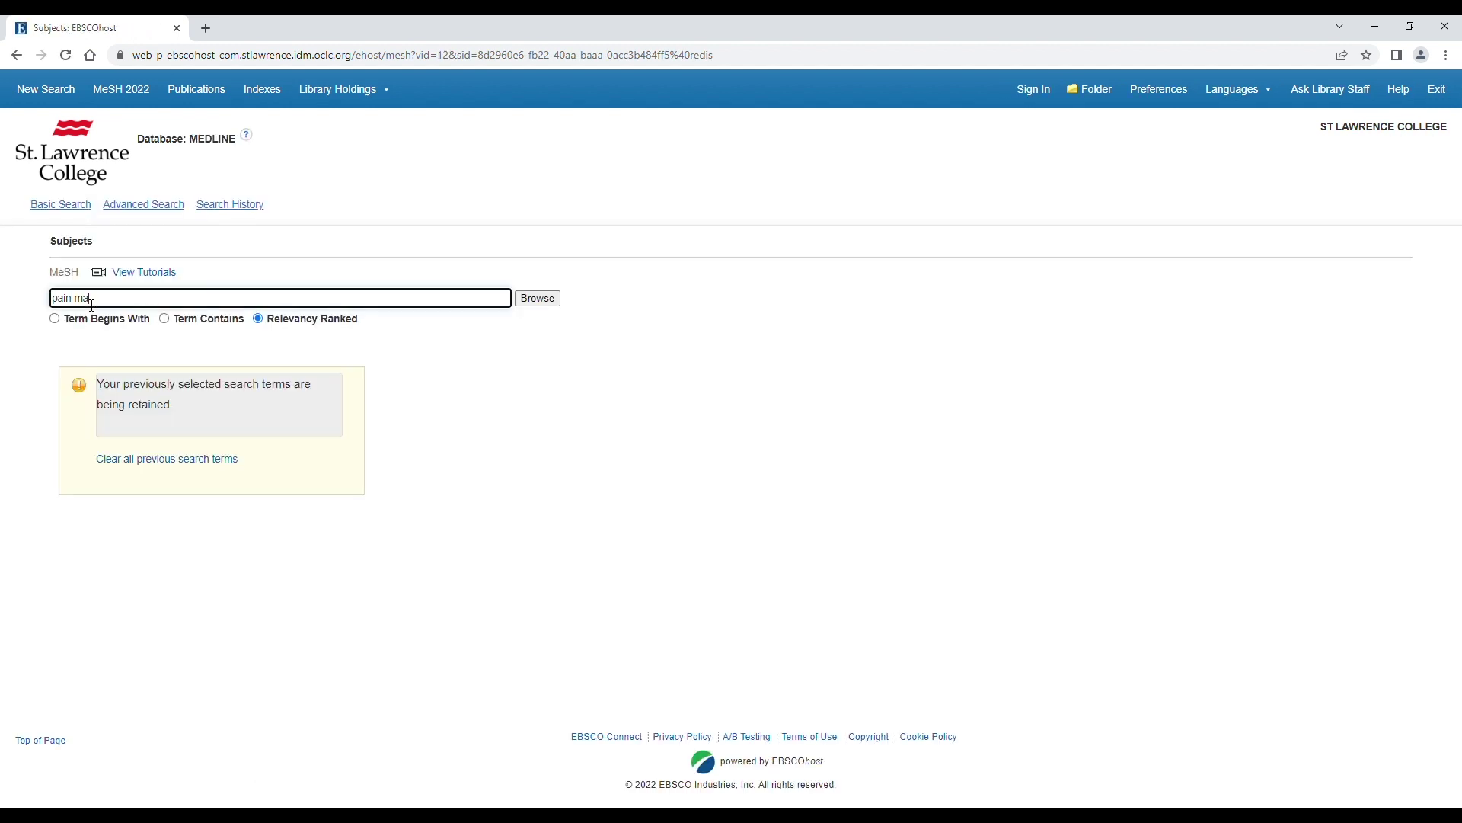
text(nagement)
click(556, 299)
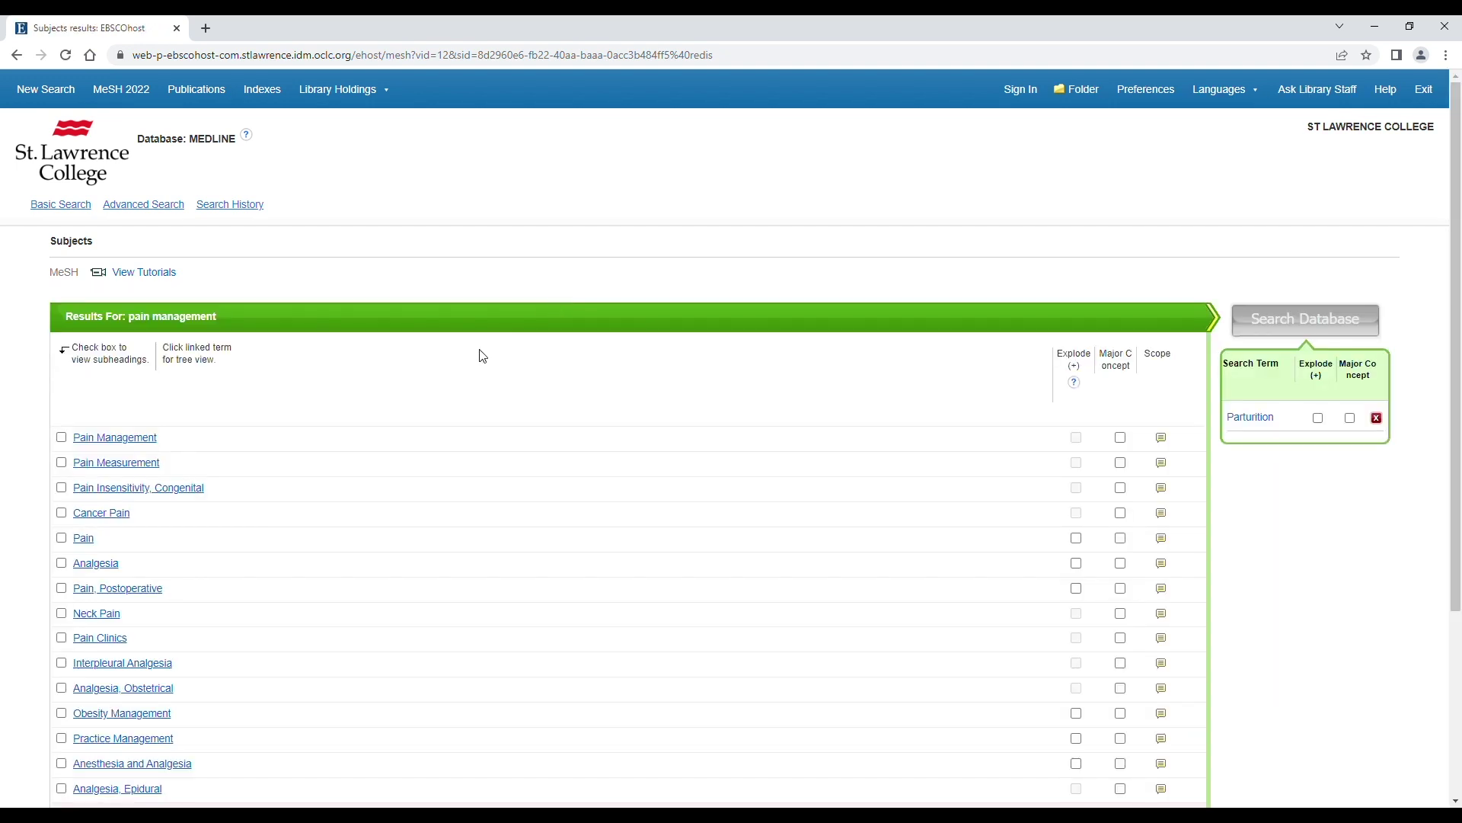
click(61, 438)
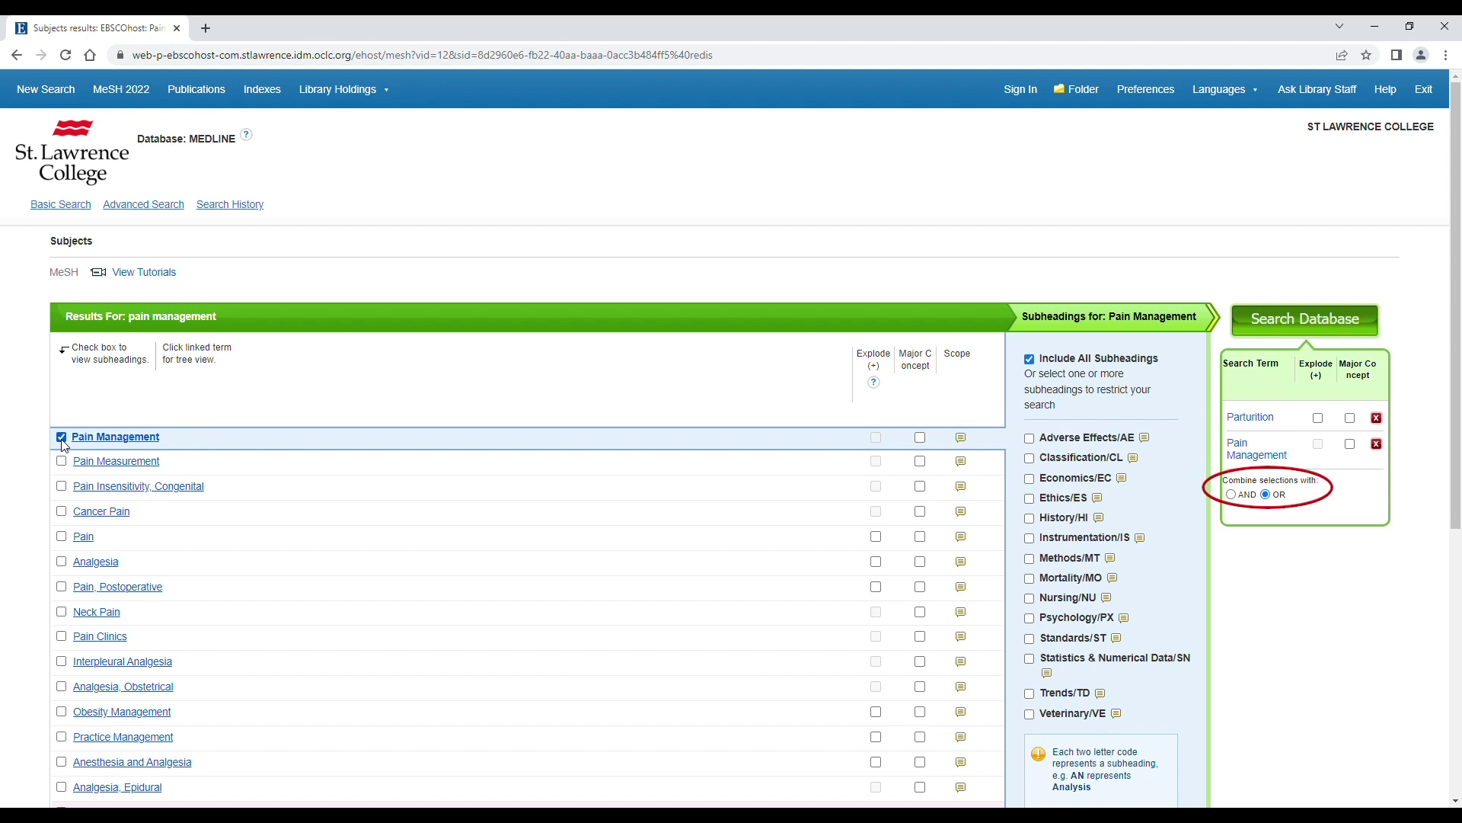
Step: Combine Parturition and Pain Management with OR and run the search, giving 52,381 results
click(1233, 493)
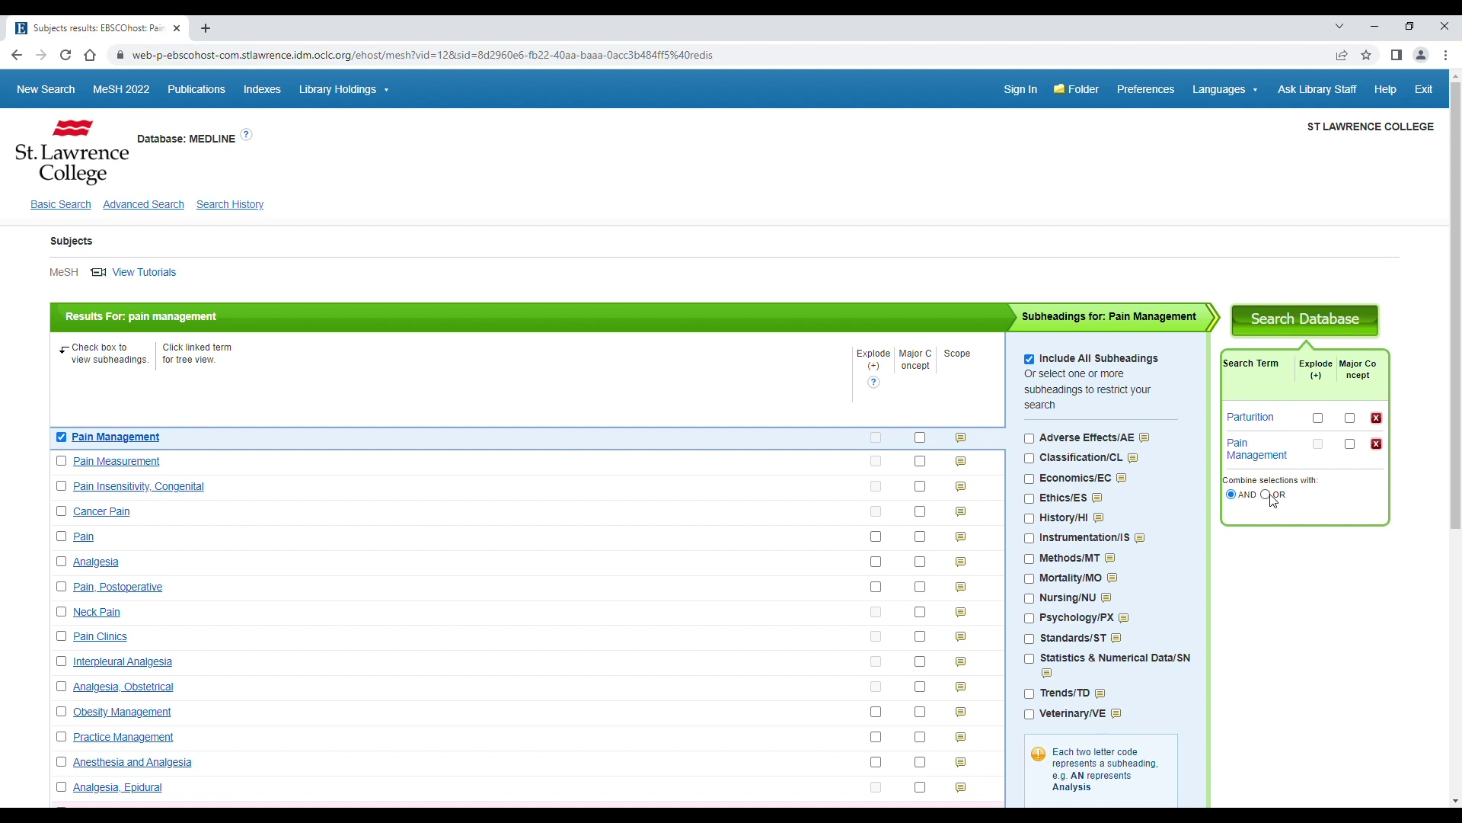
click(1267, 494)
click(1277, 320)
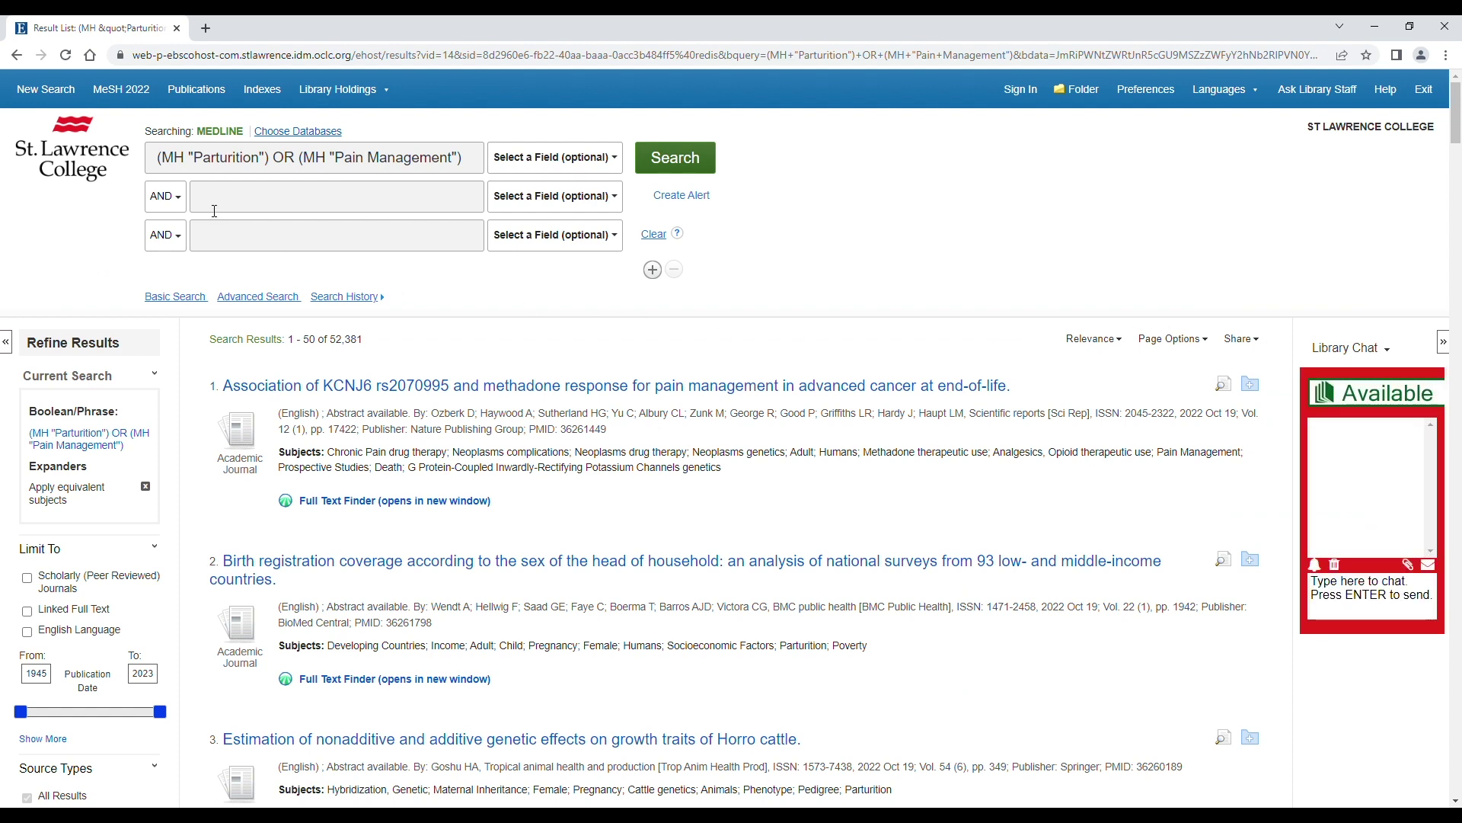
Step: Move (MH "Pain Management") to row two joined by OR, drop the stray OR, and rerun
click(181, 203)
click(187, 242)
drag(301, 158, 461, 158)
key(BackSpace)
click(423, 201)
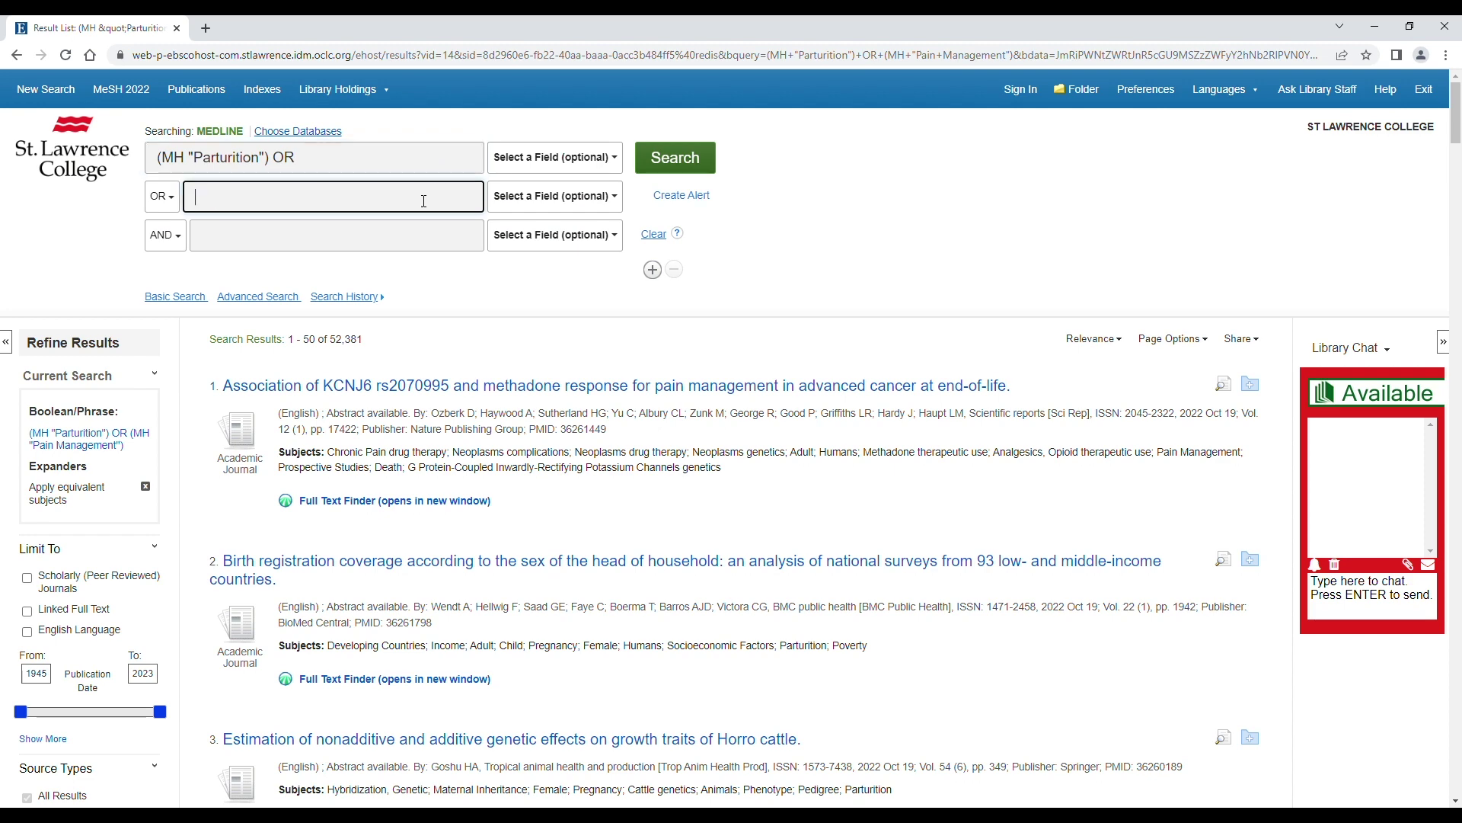
text((MH "Pain Management"))
click(299, 158)
key(BackSpace)
key(BackSpace)
key(BackSpace)
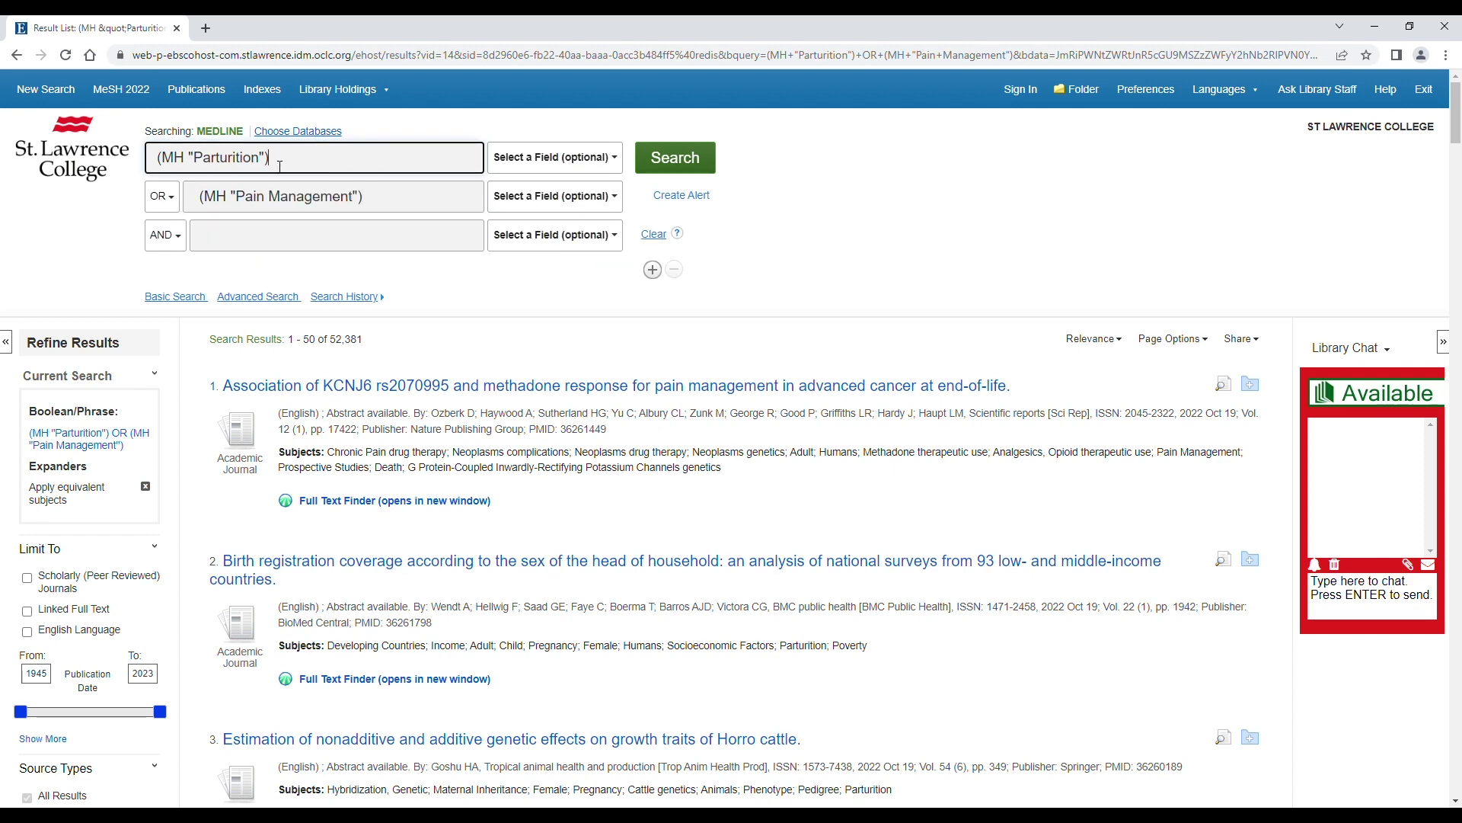
click(676, 172)
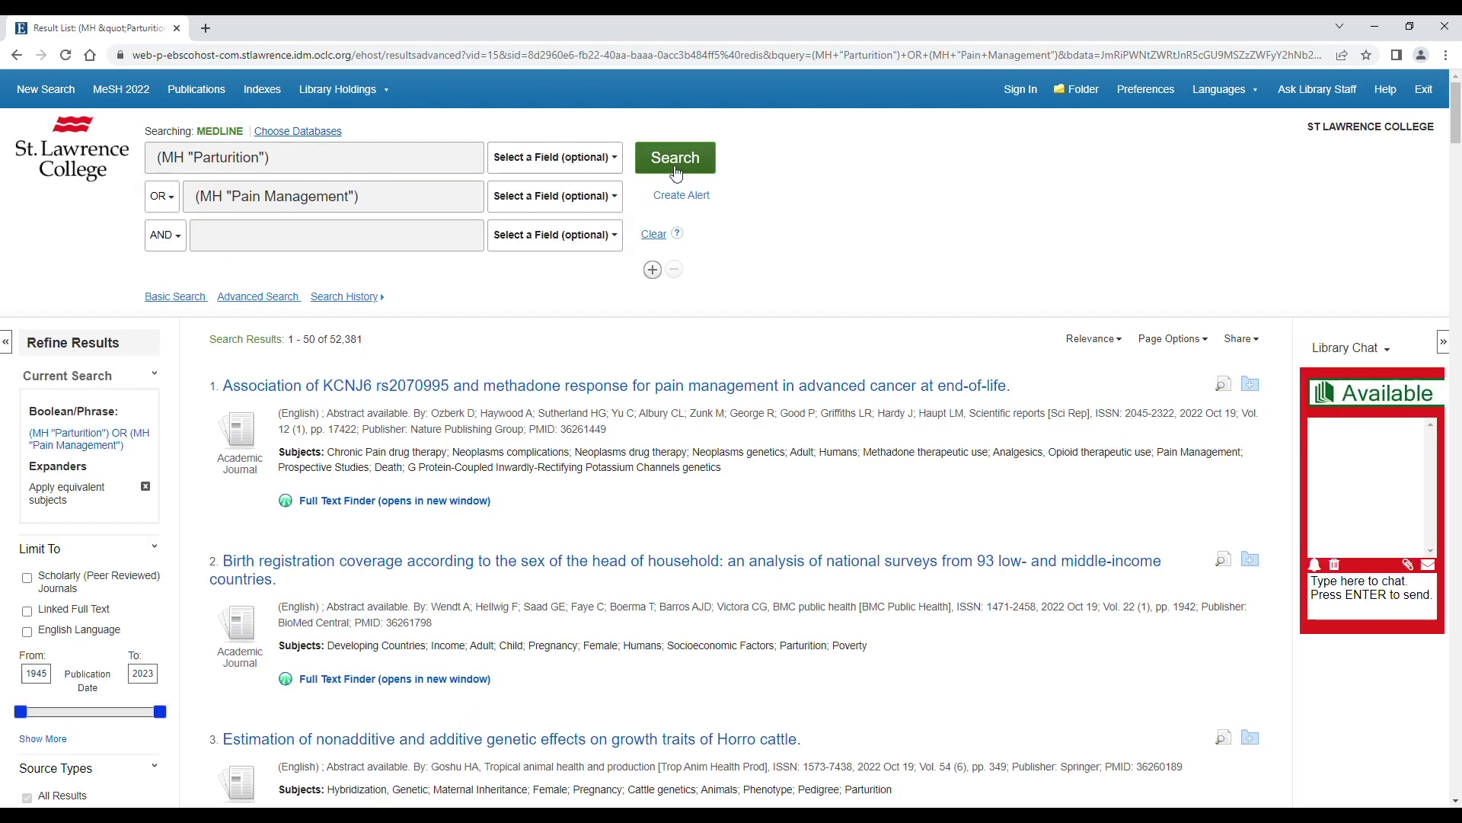